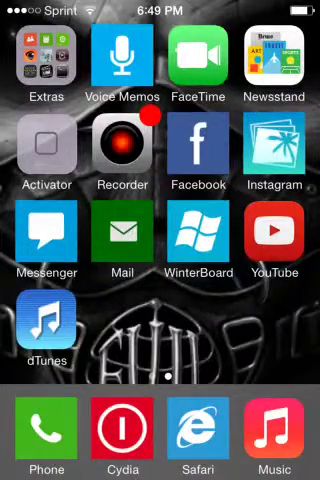
Swipe between the Windows Phone tile page and the Extras/Voice Memos page, ending on the tiles
{"action": "left_click_drag", "start_coordinate": [40, 262], "coordinate": [260, 290]}
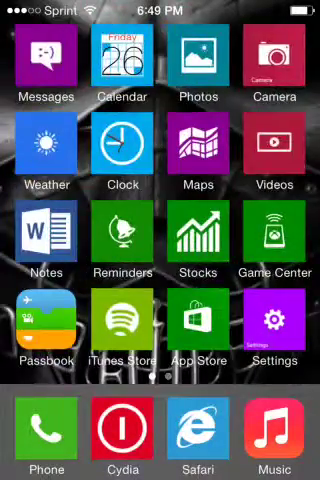
{"action": "mouse_move", "coordinate": [300, 340]}
{"action": "left_mouse_down"}
{"action": "mouse_move", "coordinate": [128, 345]}
{"action": "mouse_move", "coordinate": [20, 310]}
{"action": "mouse_move", "coordinate": [270, 350]}
{"action": "left_mouse_up"}
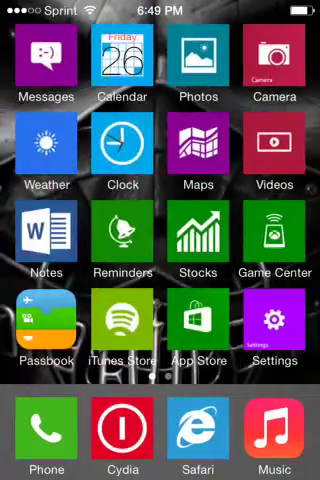
{"action": "left_click_drag", "start_coordinate": [51, 252], "coordinate": [227, 295]}
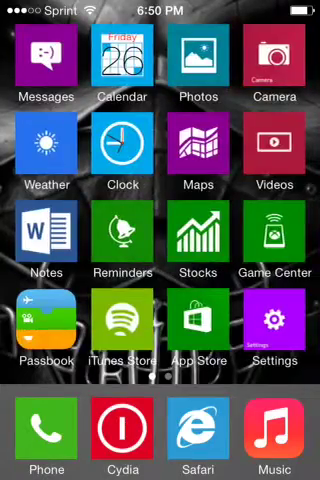
{"action": "left_click_drag", "start_coordinate": [200, 310], "coordinate": [24, 343]}
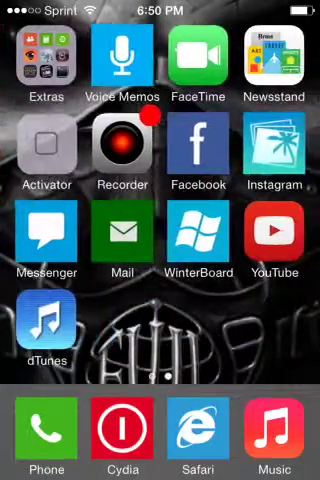
{"action": "left_click_drag", "start_coordinate": [120, 320], "coordinate": [268, 355]}
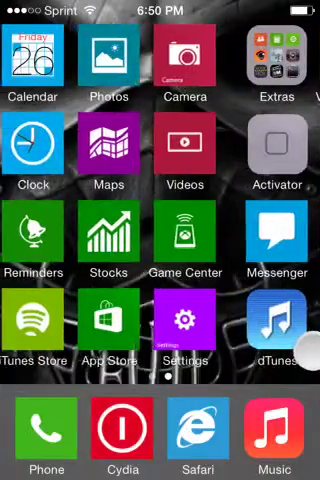
{"action": "left_click_drag", "start_coordinate": [60, 320], "coordinate": [240, 310]}
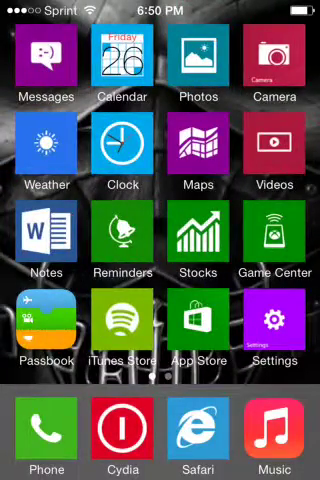
Launch Cydia from the dock and search for 'Windows phone theme'
{"action": "left_click", "coordinate": [122, 428]}
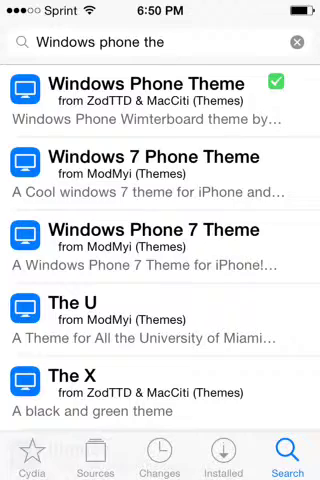
Open the Windows Phone Theme details and show its Reinstall/Remove/Cancel sheet
{"action": "left_click", "coordinate": [150, 100]}
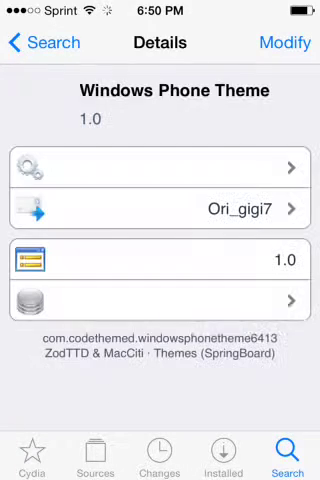
{"action": "scroll", "coordinate": [160, 250], "scroll_direction": "down", "scroll_amount": 1}
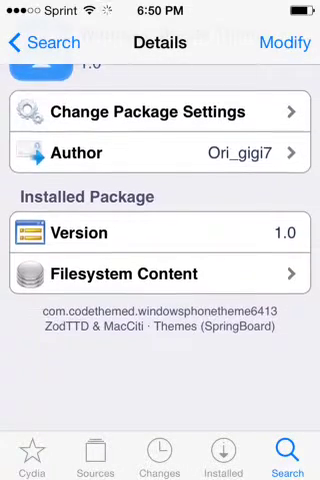
{"action": "scroll", "coordinate": [160, 250], "scroll_direction": "up", "scroll_amount": 1}
{"action": "scroll", "coordinate": [160, 250], "scroll_direction": "down", "scroll_amount": 1}
{"action": "scroll", "coordinate": [160, 250], "scroll_direction": "up", "scroll_amount": 1}
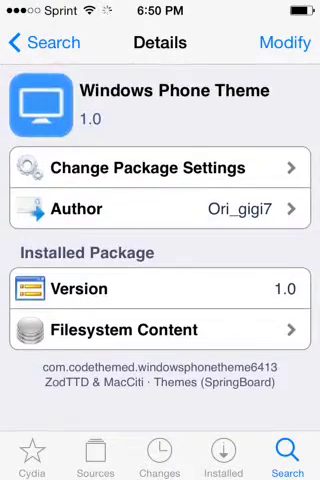
{"action": "scroll", "coordinate": [160, 250], "scroll_direction": "down", "scroll_amount": 1}
{"action": "scroll", "coordinate": [160, 250], "scroll_direction": "up", "scroll_amount": 1}
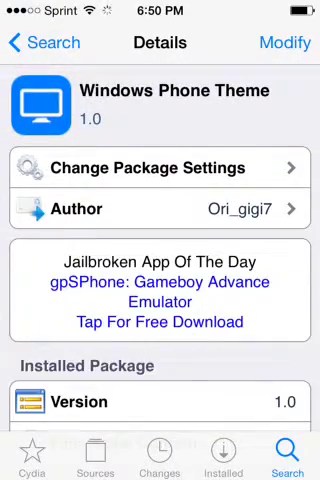
{"action": "left_click", "coordinate": [285, 42]}
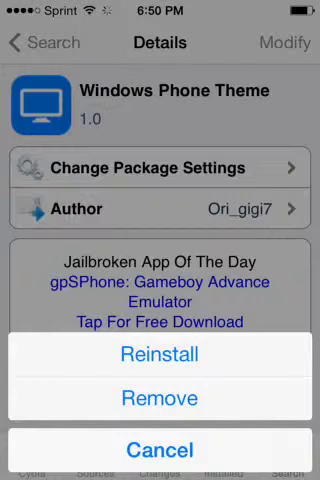
Cancel the Reinstall/Remove sheet, view the theme's preview screenshot, and return to search results
{"action": "left_click", "coordinate": [160, 450]}
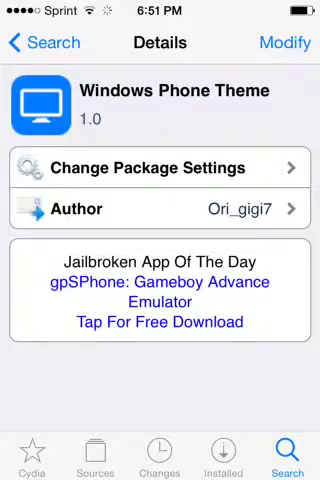
{"action": "scroll", "coordinate": [160, 250], "scroll_direction": "down", "scroll_amount": 5}
{"action": "scroll", "coordinate": [160, 250], "scroll_direction": "down", "scroll_amount": 5}
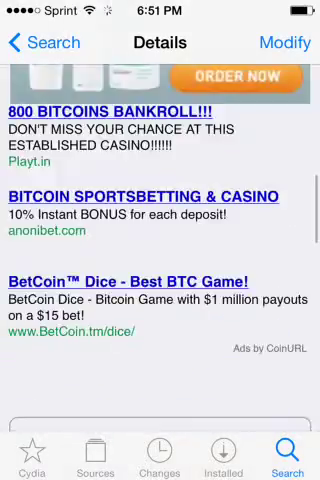
{"action": "scroll", "coordinate": [160, 250], "scroll_direction": "down", "scroll_amount": 5}
{"action": "scroll", "coordinate": [160, 250], "scroll_direction": "down", "scroll_amount": 3}
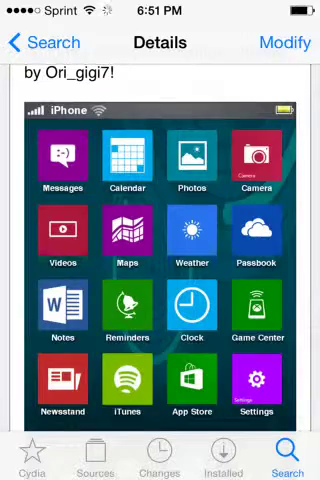
{"action": "scroll", "coordinate": [160, 250], "scroll_direction": "down", "scroll_amount": 1}
{"action": "left_click", "coordinate": [42, 42]}
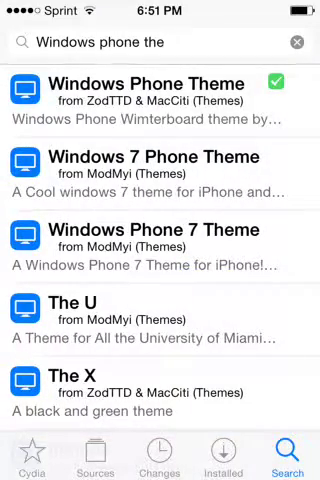
Leave Cydia and flip between the tile page and the Extras/Voice Memos page, ending on the tiles
{"action": "key", "text": "super"}
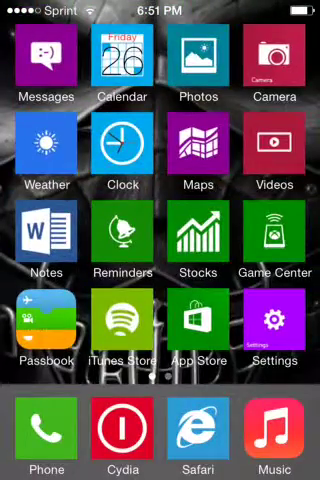
{"action": "left_click_drag", "start_coordinate": [250, 230], "coordinate": [60, 230]}
{"action": "left_click_drag", "start_coordinate": [60, 110], "coordinate": [250, 110]}
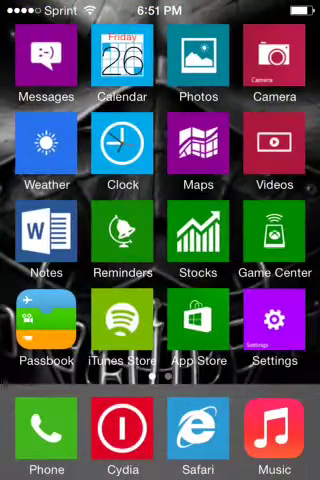
{"action": "left_click_drag", "start_coordinate": [130, 140], "coordinate": [230, 140]}
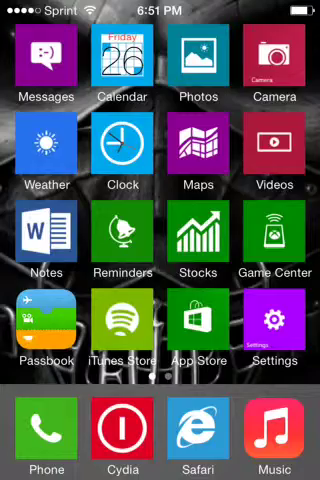
{"action": "left_click_drag", "start_coordinate": [250, 230], "coordinate": [60, 230]}
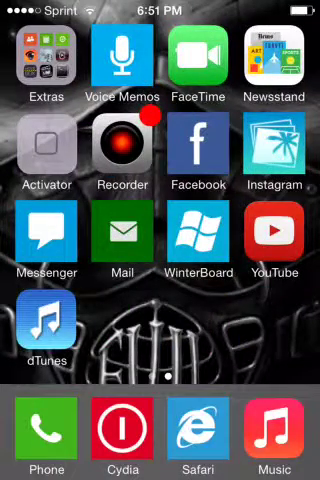
{"action": "left_click_drag", "start_coordinate": [45, 100], "coordinate": [250, 100]}
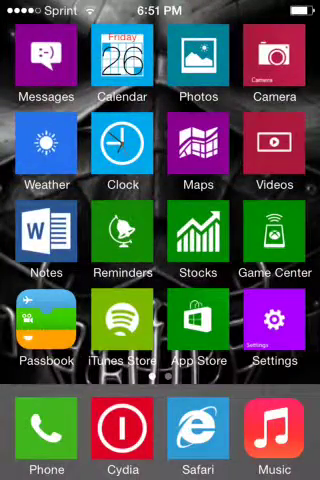
{"action": "left_click_drag", "start_coordinate": [260, 170], "coordinate": [60, 170]}
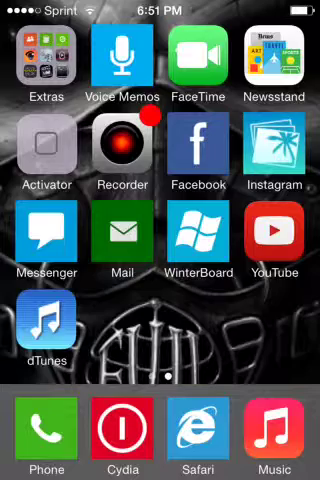
{"action": "left_click_drag", "start_coordinate": [60, 170], "coordinate": [260, 170]}
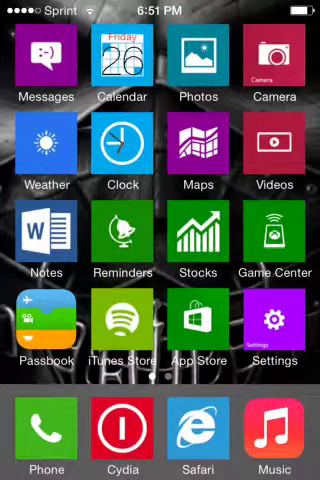